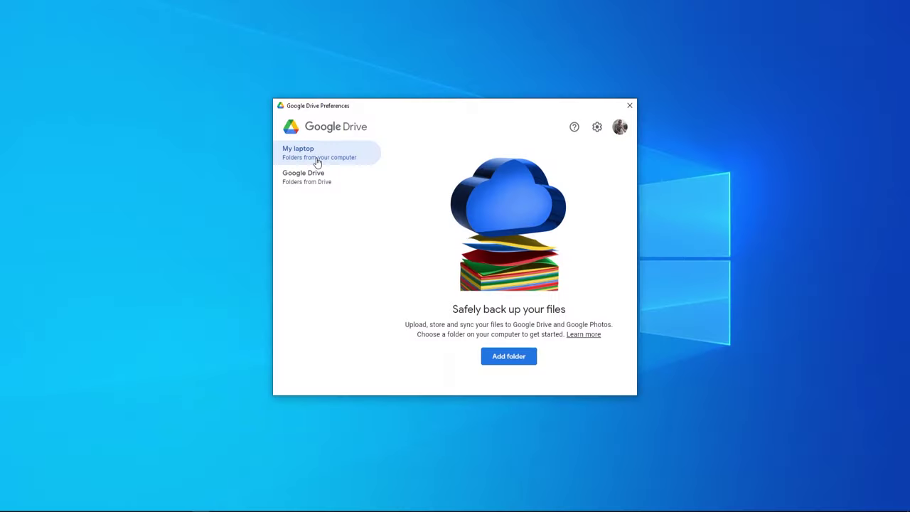
{"action": "left_click", "coordinate": [520, 357]}
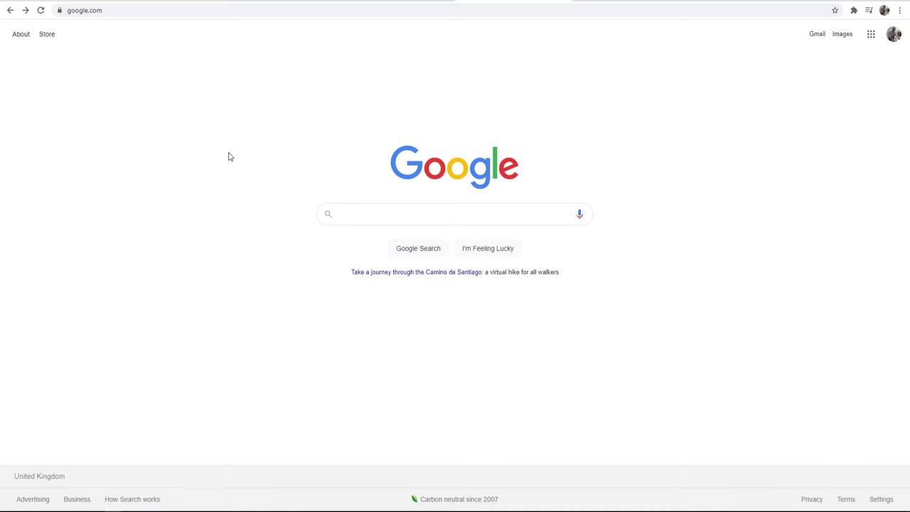
Search Google for "google drive download" and open the Download – Google Drive result
{"action": "type", "text": "google"}
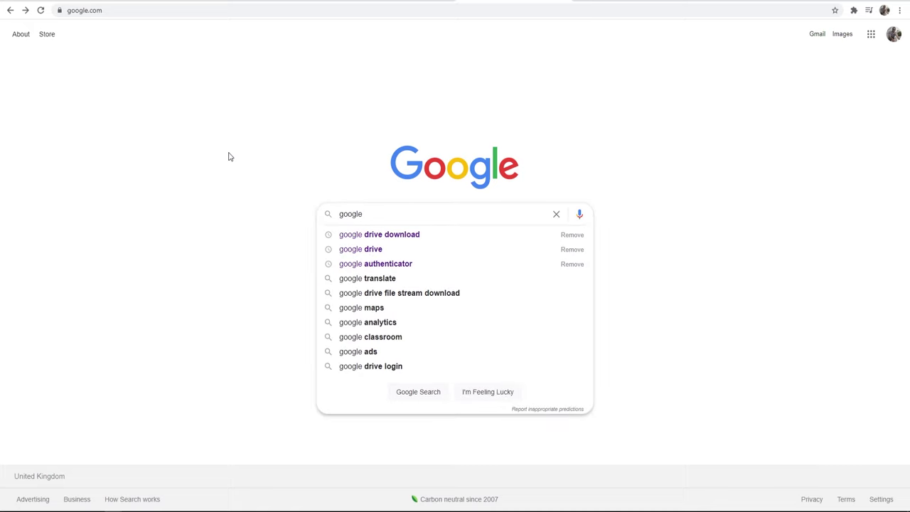
{"action": "key", "text": "Down"}
{"action": "key", "text": "Return"}
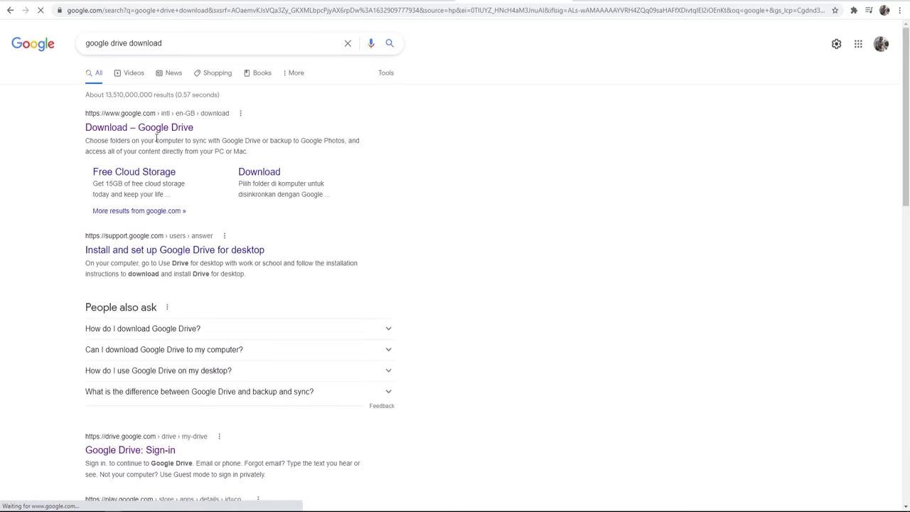
{"action": "left_click", "coordinate": [105, 132]}
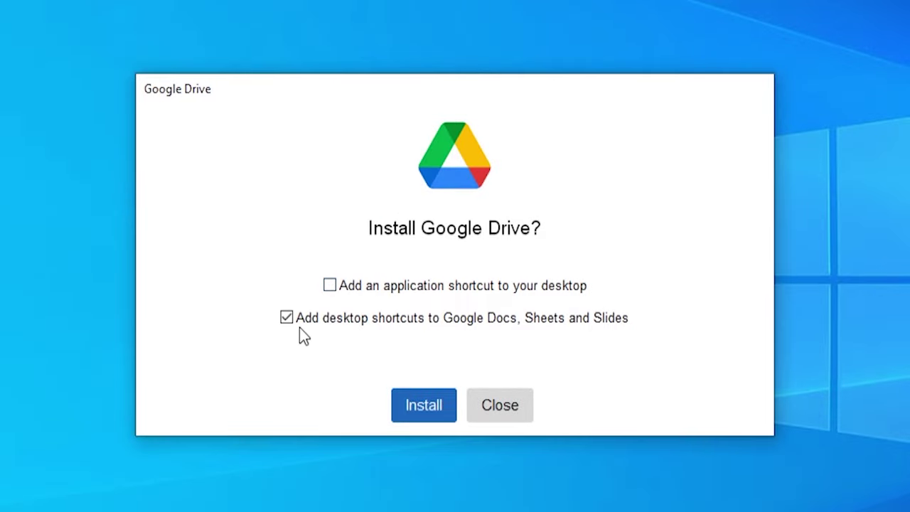
Install Google Drive with desktop shortcuts to Google Docs, Sheets and Slides, and complete the sign-in through the browser
{"action": "left_click", "coordinate": [427, 408]}
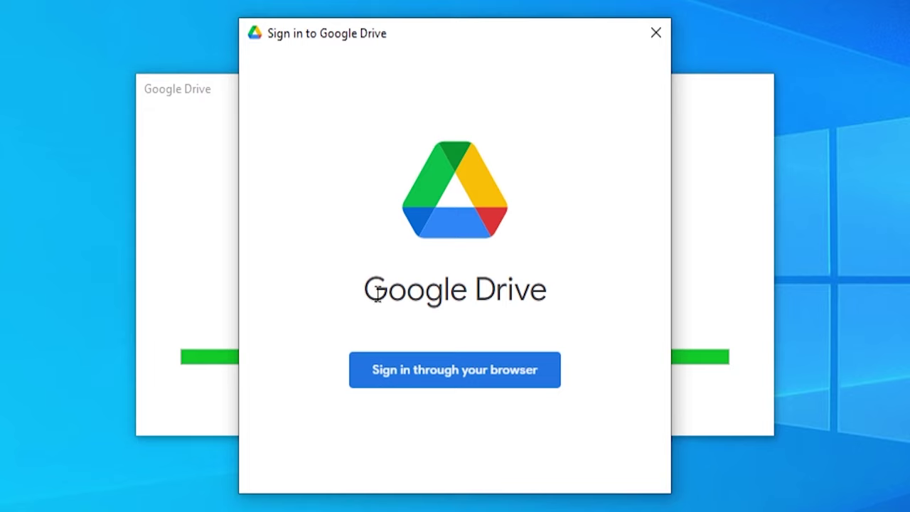
{"action": "left_click_drag", "start_coordinate": [378, 293], "coordinate": [564, 299]}
{"action": "left_click", "coordinate": [524, 291]}
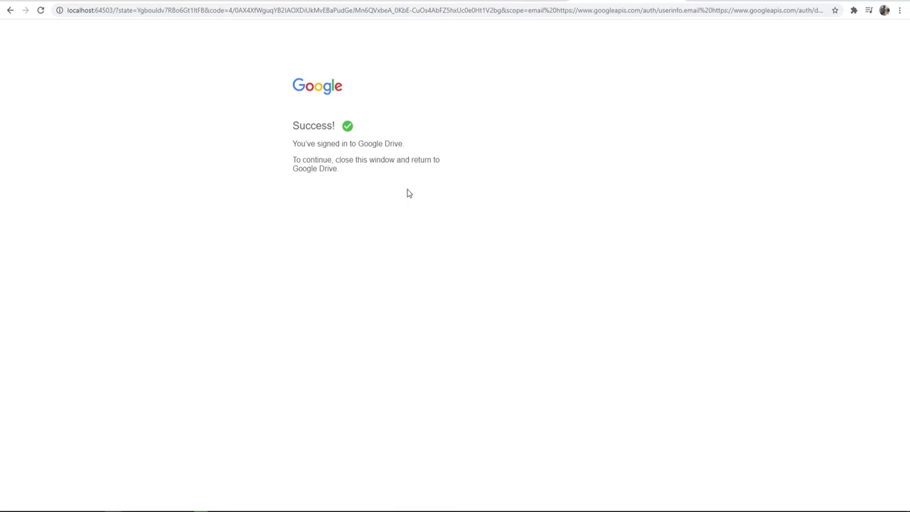
{"action": "key", "text": "ctrl+w"}
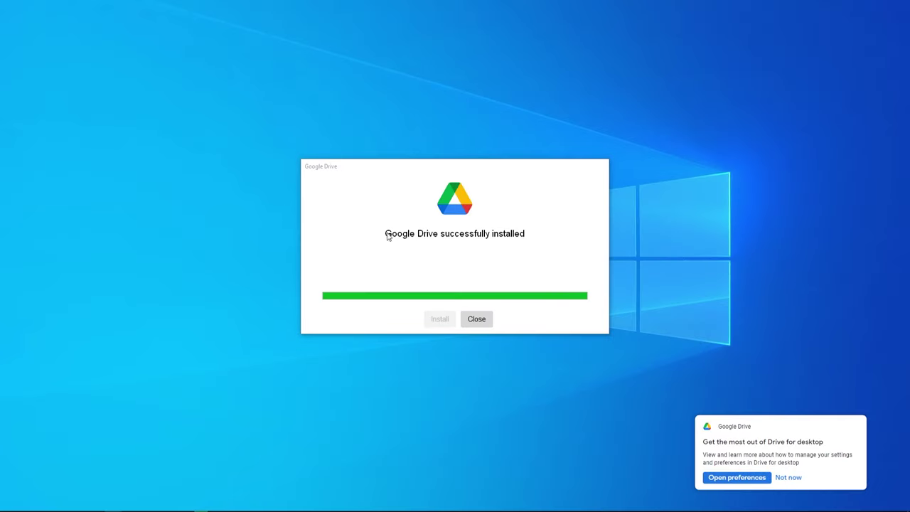
{"action": "left_click", "coordinate": [475, 319]}
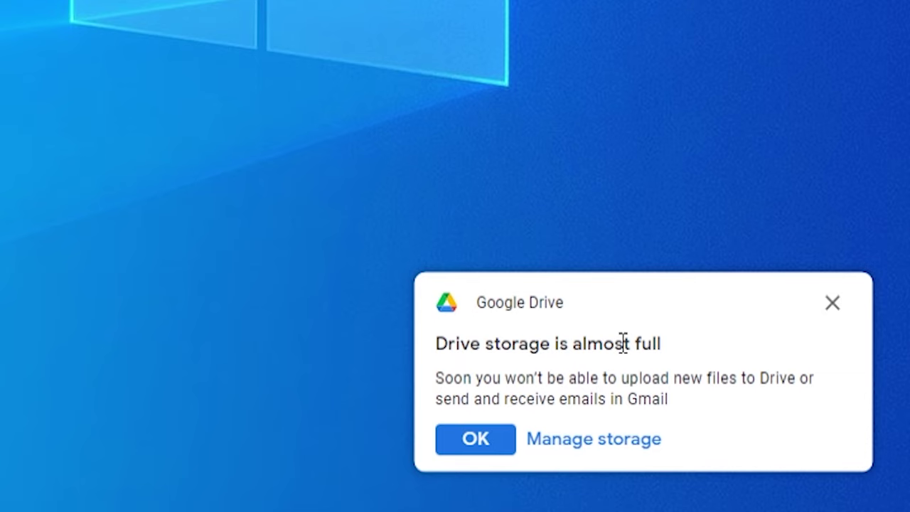
Dismiss the Google Drive notifications about storage and loading files
{"action": "left_click", "coordinate": [833, 304]}
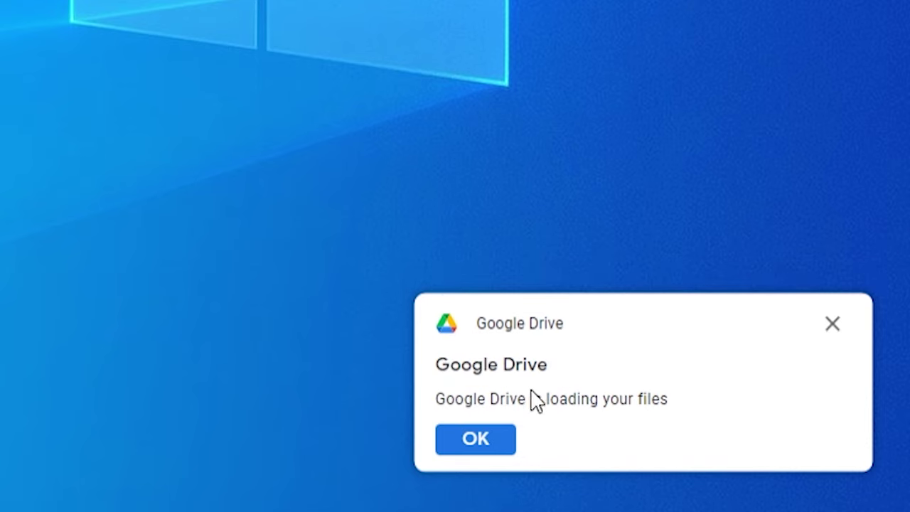
{"action": "left_click_drag", "start_coordinate": [444, 398], "coordinate": [633, 398]}
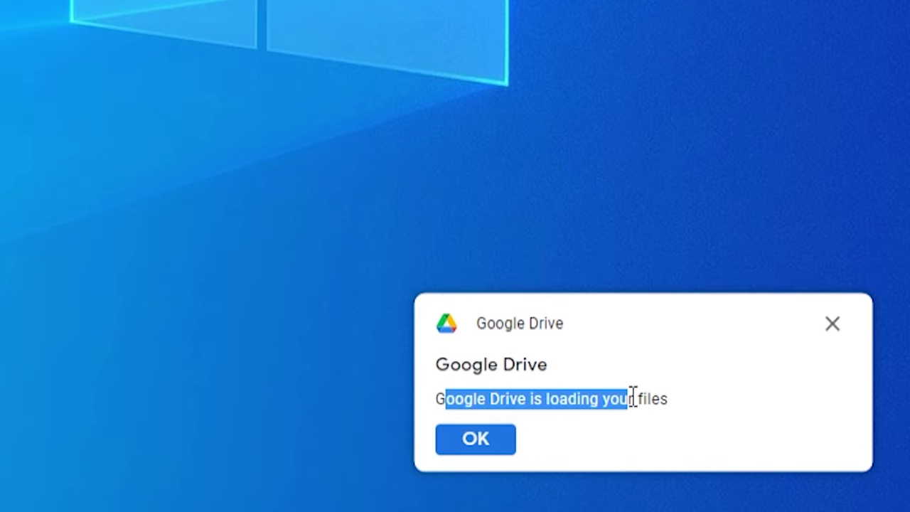
{"action": "left_click", "coordinate": [477, 445]}
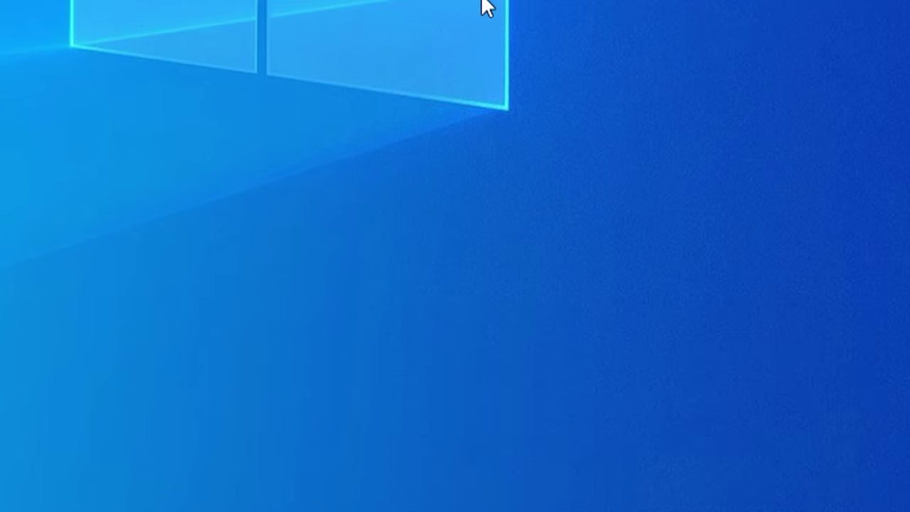
Search Windows for "drive" to launch Google Drive, and minimize the Google Drive (G:) folder window
{"action": "left_click", "coordinate": [707, 511]}
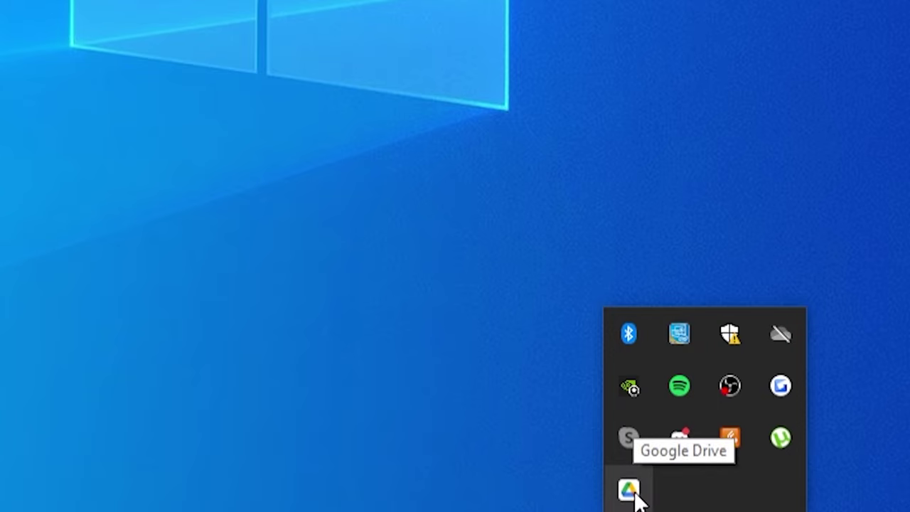
{"action": "left_click", "coordinate": [9, 505]}
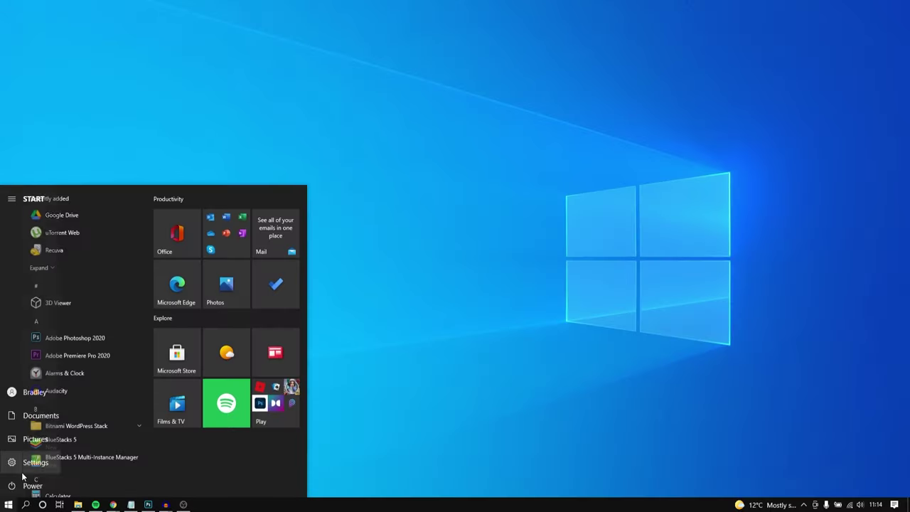
{"action": "type", "text": "drive"}
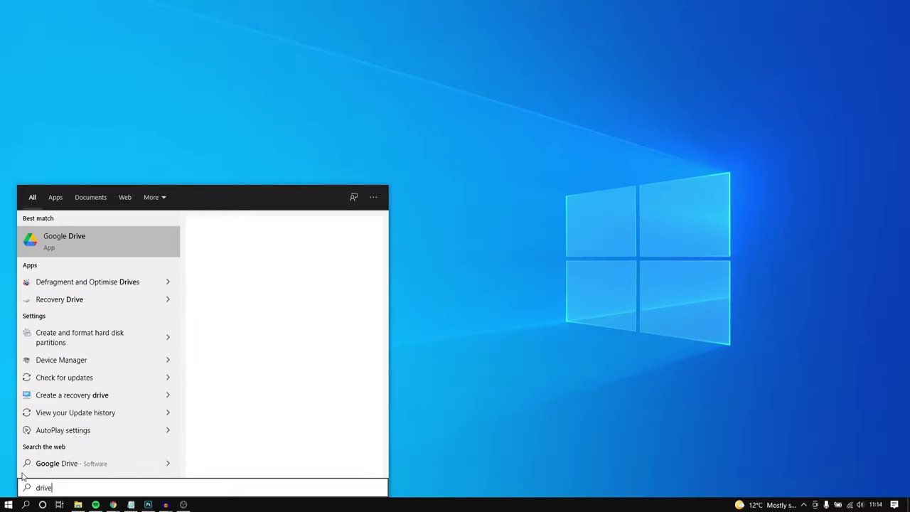
{"action": "key", "text": "Return"}
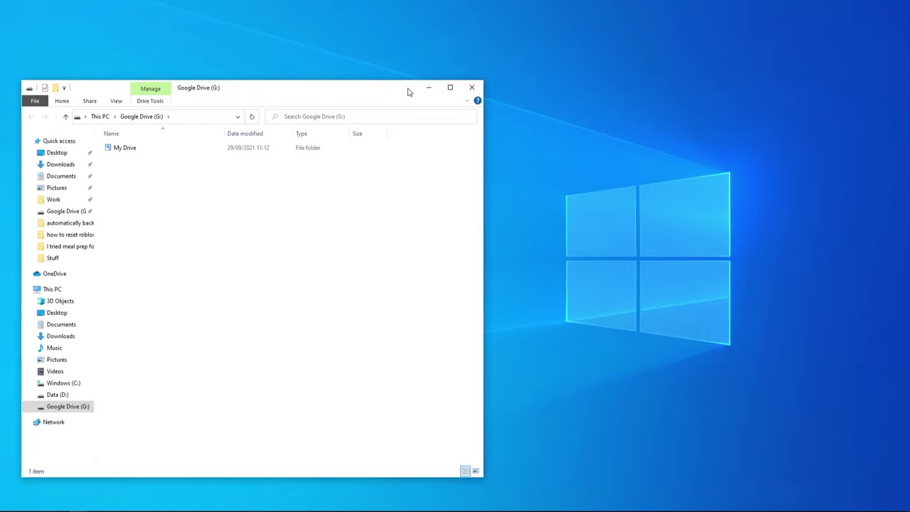
{"action": "left_click", "coordinate": [428, 87]}
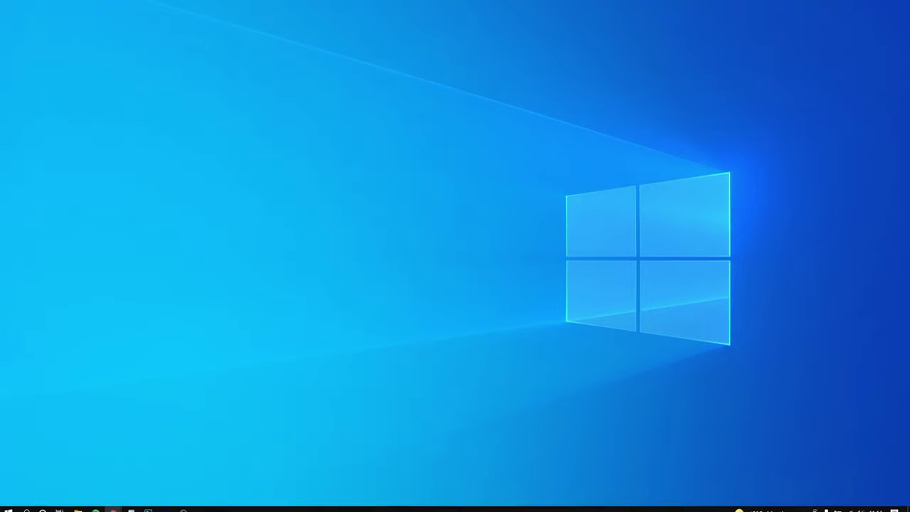
Open the Preferences of the Google Drive app running in the system tray
{"action": "left_click", "coordinate": [799, 505]}
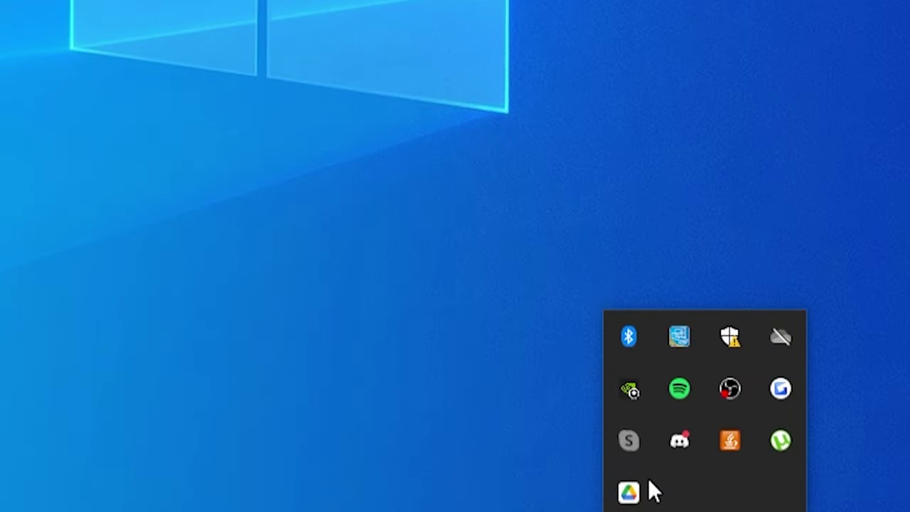
{"action": "left_click", "coordinate": [629, 492]}
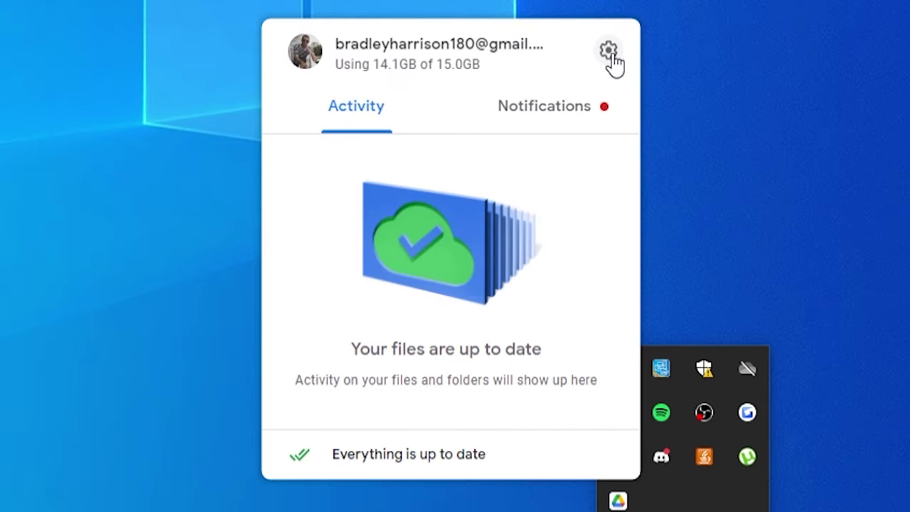
{"action": "left_click", "coordinate": [609, 50]}
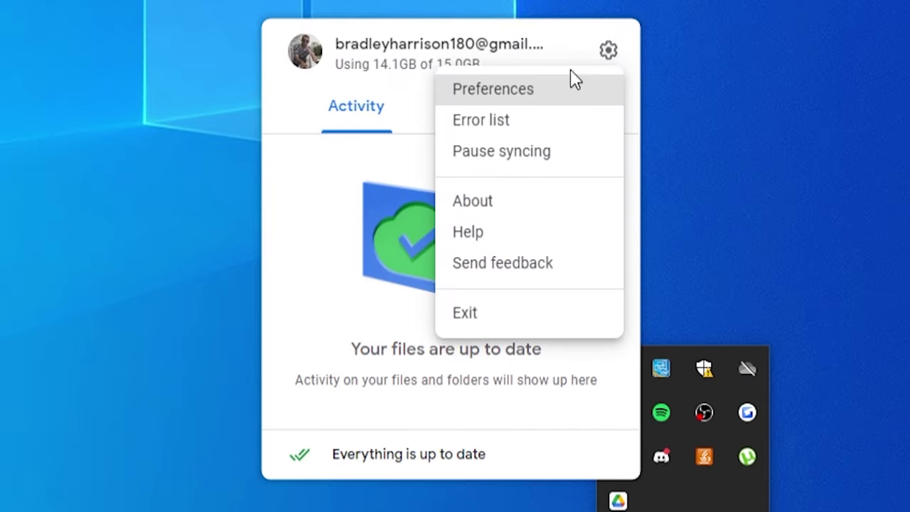
{"action": "left_click", "coordinate": [498, 90]}
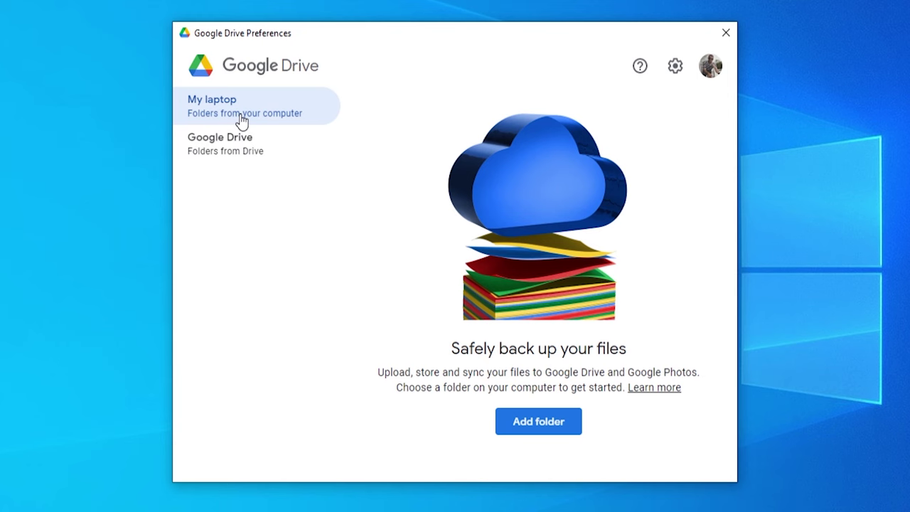
Add the Website Video Docs folder from Documents as a backup folder with Sync with Google Drive enabled
{"action": "left_click", "coordinate": [558, 418]}
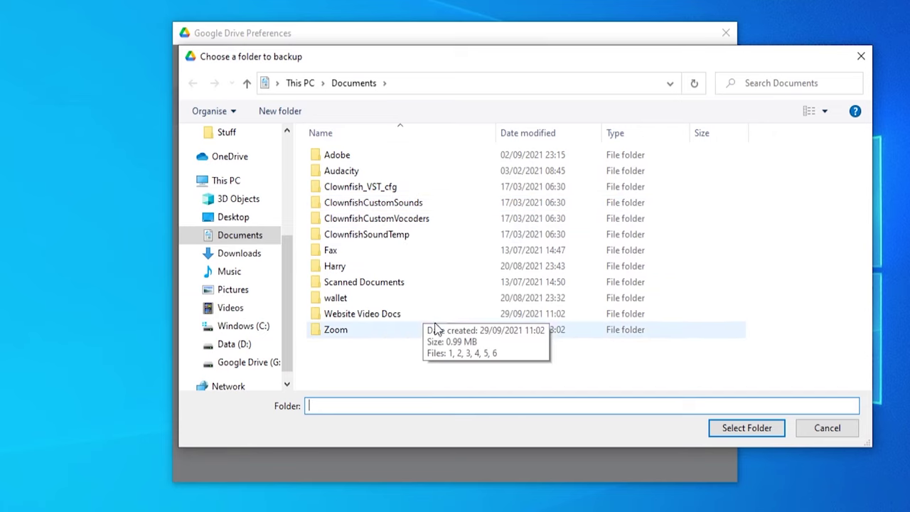
{"action": "left_click", "coordinate": [364, 315]}
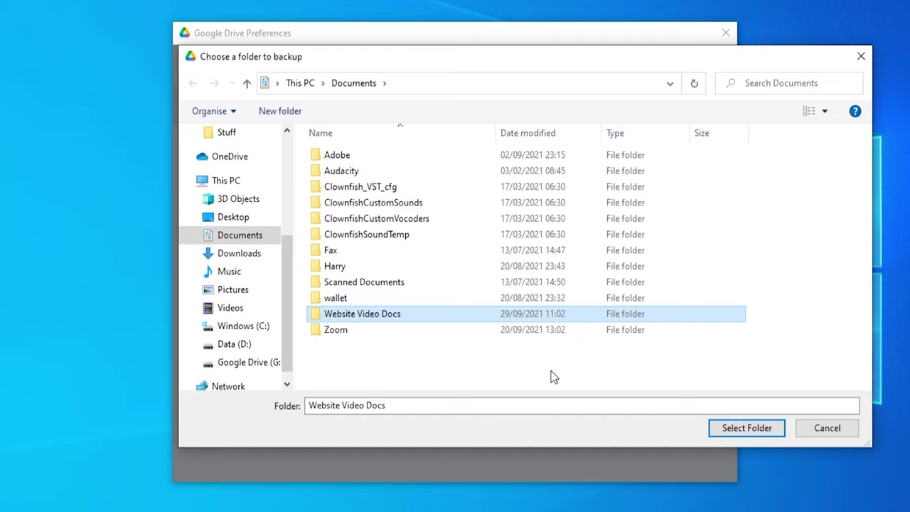
{"action": "left_click", "coordinate": [733, 427]}
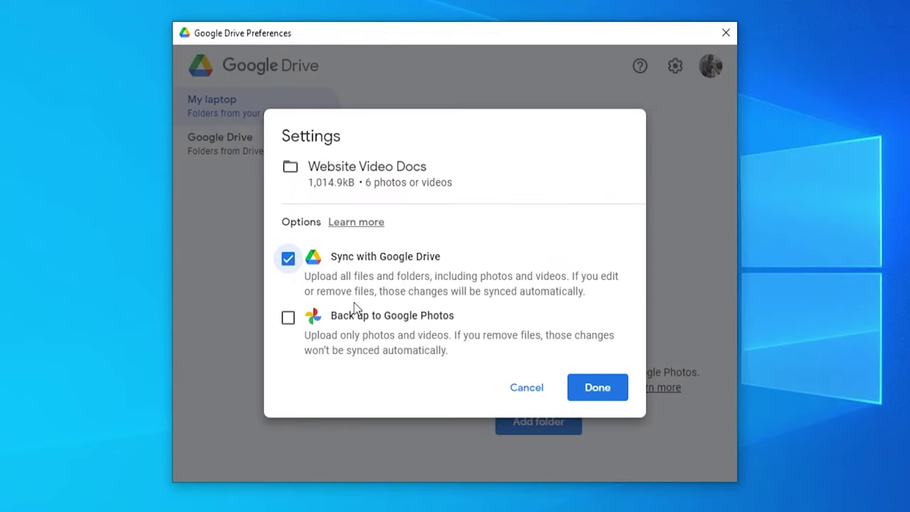
{"action": "left_click", "coordinate": [602, 391]}
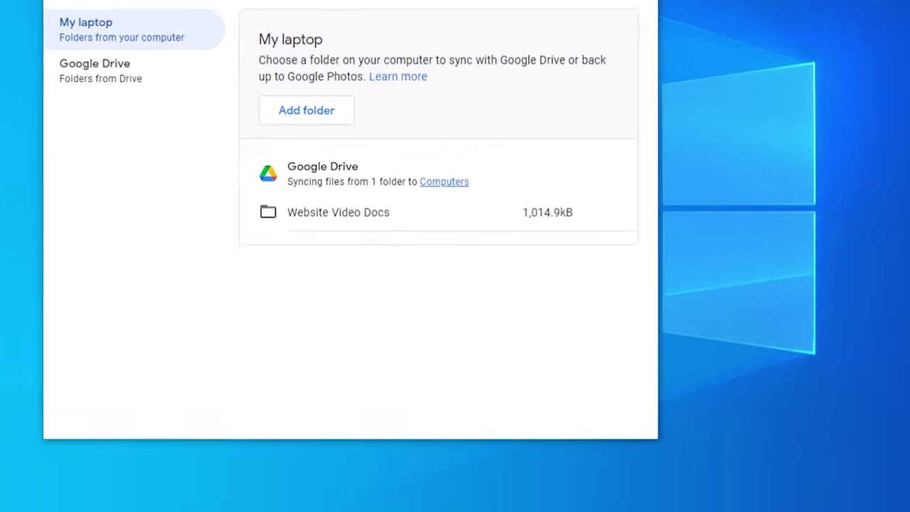
Examine Google Drive's recent activity list for the sync status of the files in Website Video Docs
{"action": "left_click", "coordinate": [687, 499]}
{"action": "left_click", "coordinate": [622, 460]}
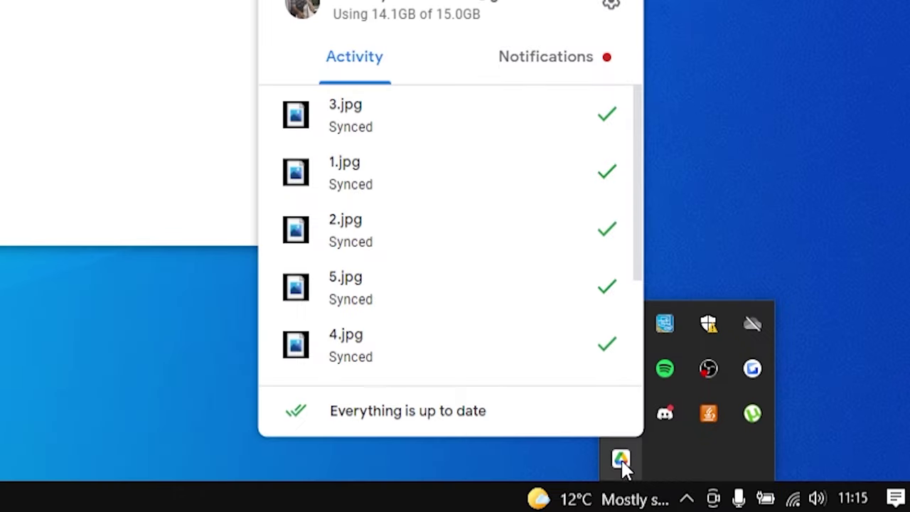
{"action": "scroll", "coordinate": [459, 234], "scroll_direction": "down", "scroll_amount": 3}
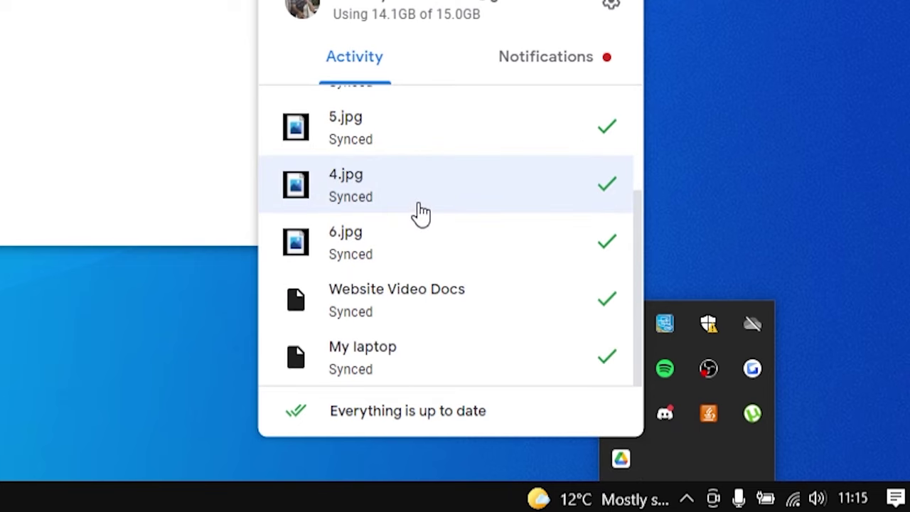
{"action": "scroll", "coordinate": [422, 242], "scroll_direction": "up", "scroll_amount": 3}
{"action": "scroll", "coordinate": [396, 234], "scroll_direction": "down", "scroll_amount": 3}
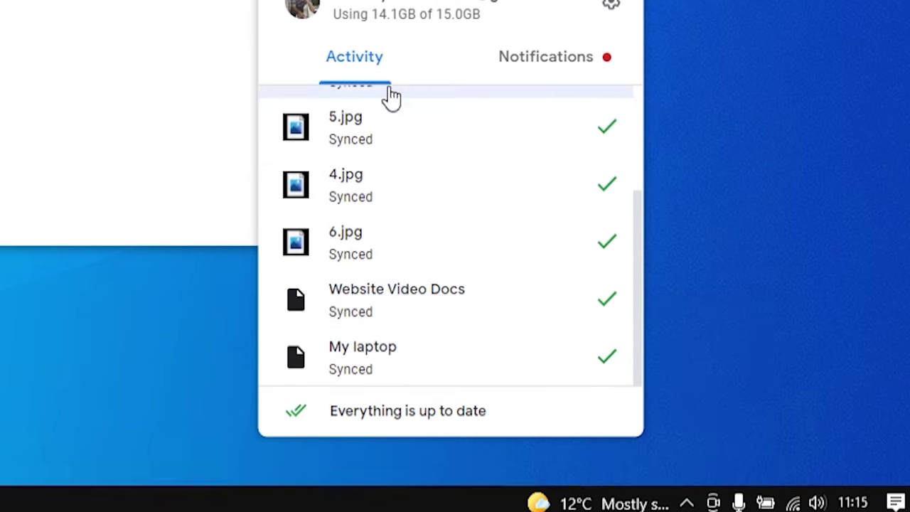
{"action": "scroll", "coordinate": [393, 150], "scroll_direction": "up", "scroll_amount": 3}
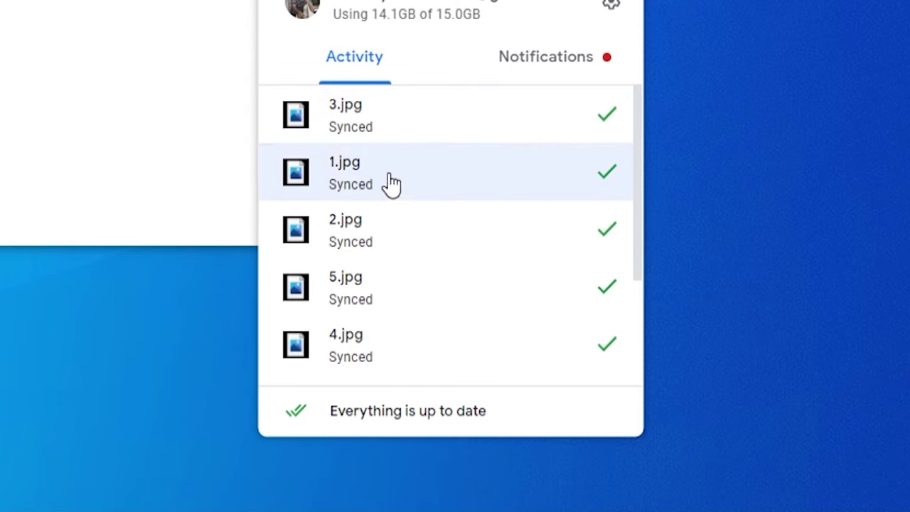
{"action": "scroll", "coordinate": [383, 139], "scroll_direction": "down", "scroll_amount": 1}
{"action": "scroll", "coordinate": [383, 140], "scroll_direction": "down", "scroll_amount": 1}
{"action": "scroll", "coordinate": [384, 285], "scroll_direction": "down", "scroll_amount": 1}
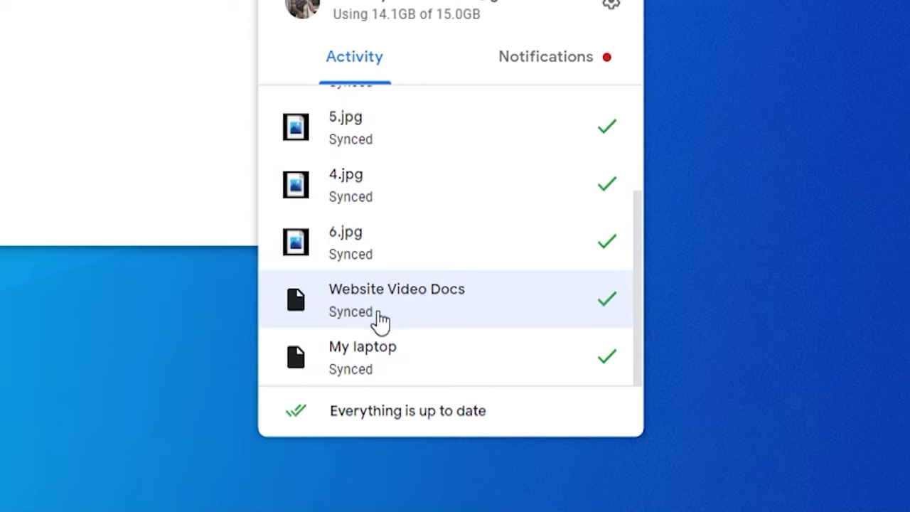
Open the synced Website Video Docs folder on the computer from the activity list and examine its images
{"action": "left_click", "coordinate": [388, 313]}
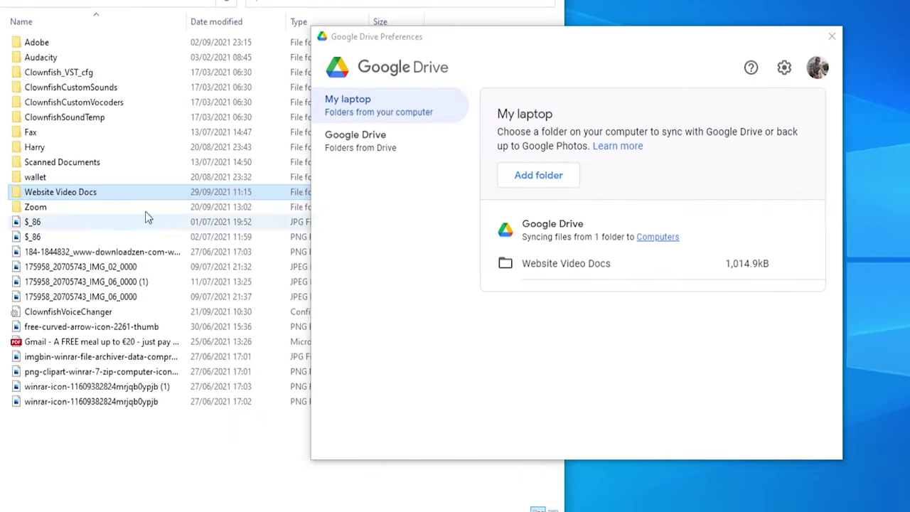
{"action": "double_click", "coordinate": [121, 193]}
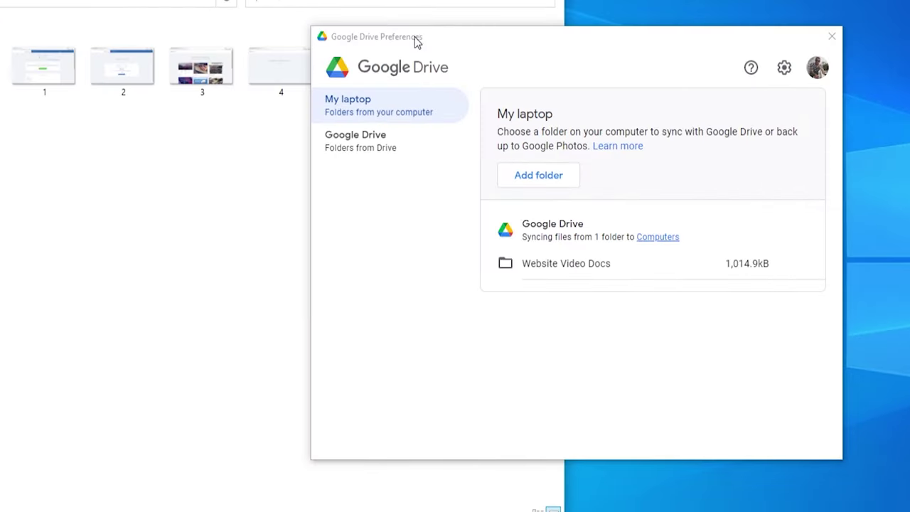
{"action": "left_click_drag", "start_coordinate": [417, 40], "coordinate": [647, 37]}
{"action": "left_click_drag", "start_coordinate": [488, 112], "coordinate": [57, 78]}
{"action": "left_click", "coordinate": [276, 186]}
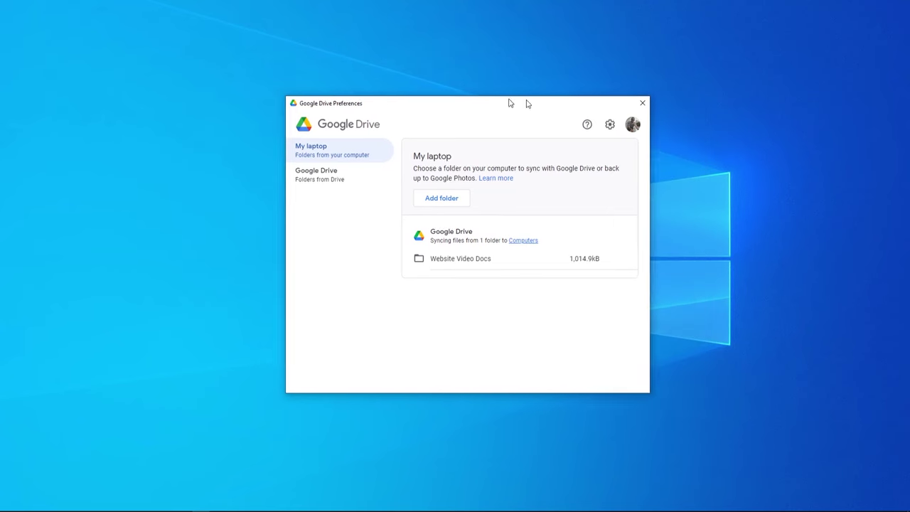
{"action": "left_click_drag", "start_coordinate": [530, 103], "coordinate": [501, 105]}
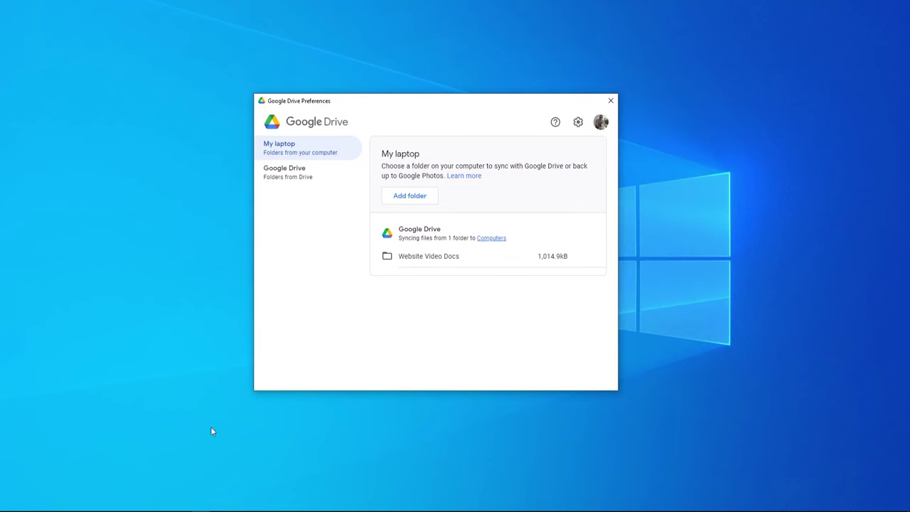
Switch to the Chrome browser, search Google for "drive" and open the Google Drive website
{"action": "mouse_move", "coordinate": [130, 503]}
{"action": "left_click", "coordinate": [163, 466]}
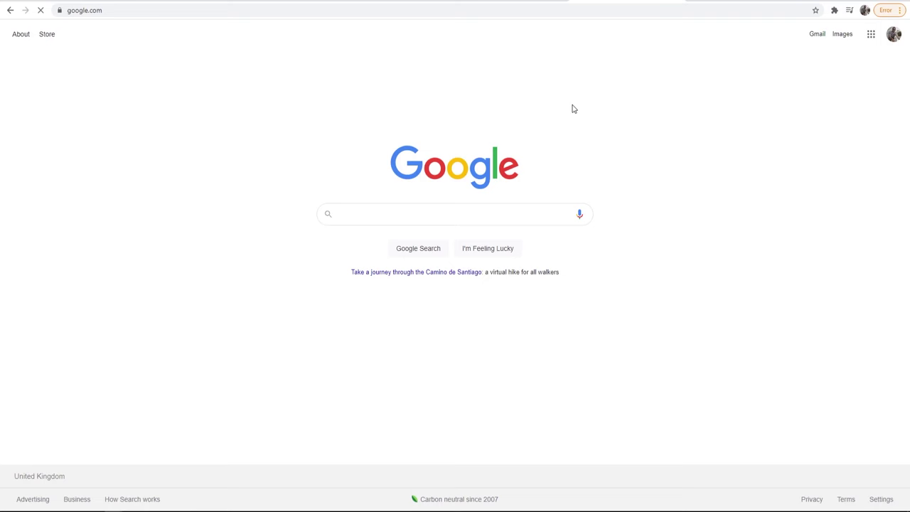
{"action": "type", "text": "drive"}
{"action": "key", "text": "Return"}
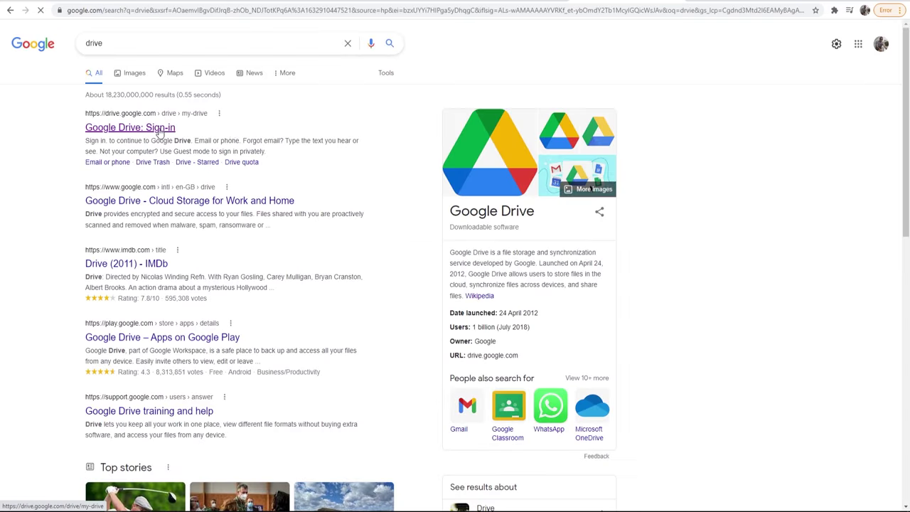
{"action": "left_click", "coordinate": [146, 127]}
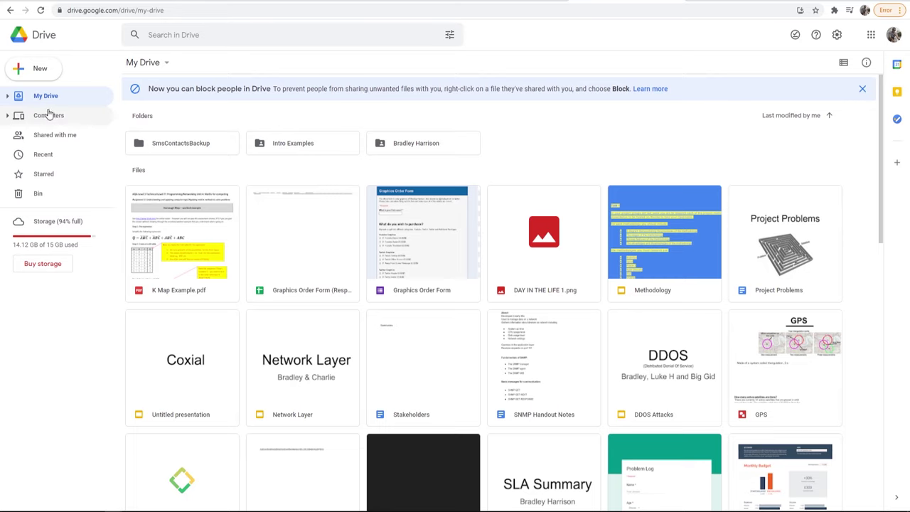
Open the Website Video Docs folder backed up under My laptop in Google Drive's Computers section
{"action": "left_click", "coordinate": [50, 116]}
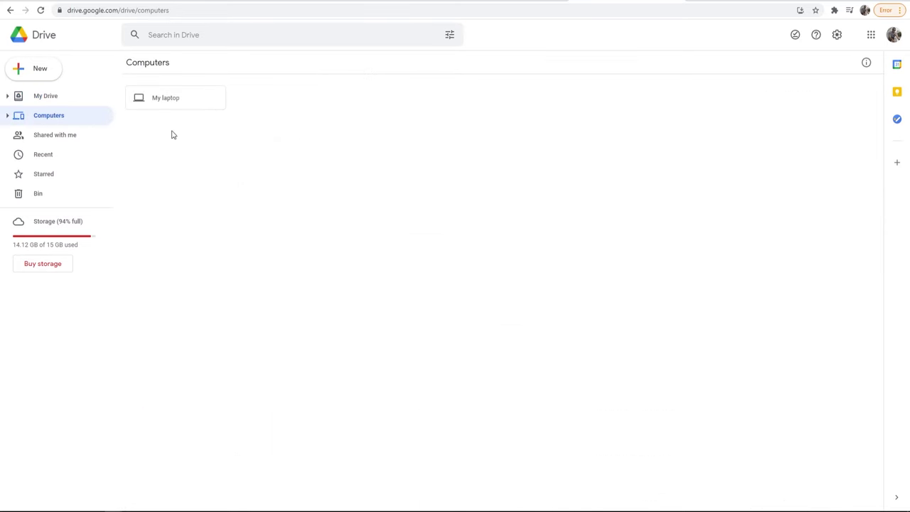
{"action": "double_click", "coordinate": [180, 102]}
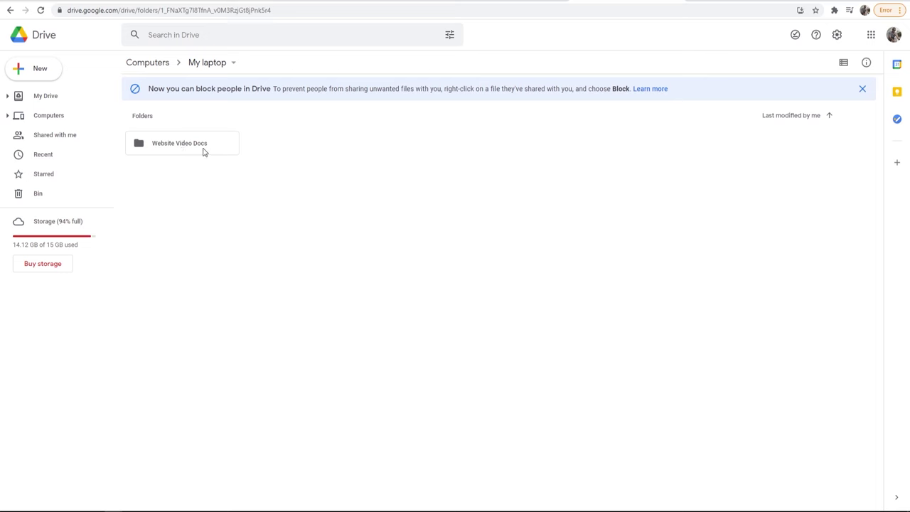
{"action": "double_click", "coordinate": [173, 148]}
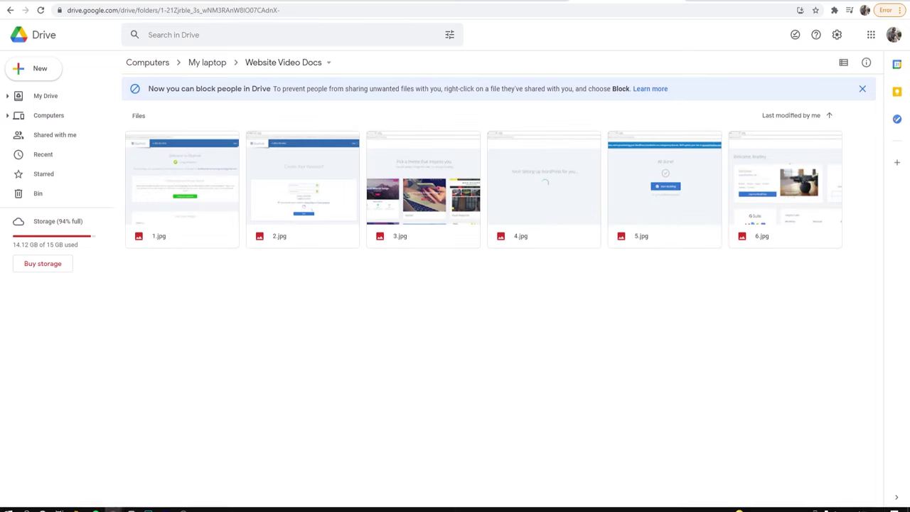
Copy the ES_Now I'm Free (Instrumental Version) MP3 from YouTube Resources into Website Video Docs in Documents, and minimize File Explorer
{"action": "left_click", "coordinate": [109, 505]}
{"action": "left_click", "coordinate": [172, 169]}
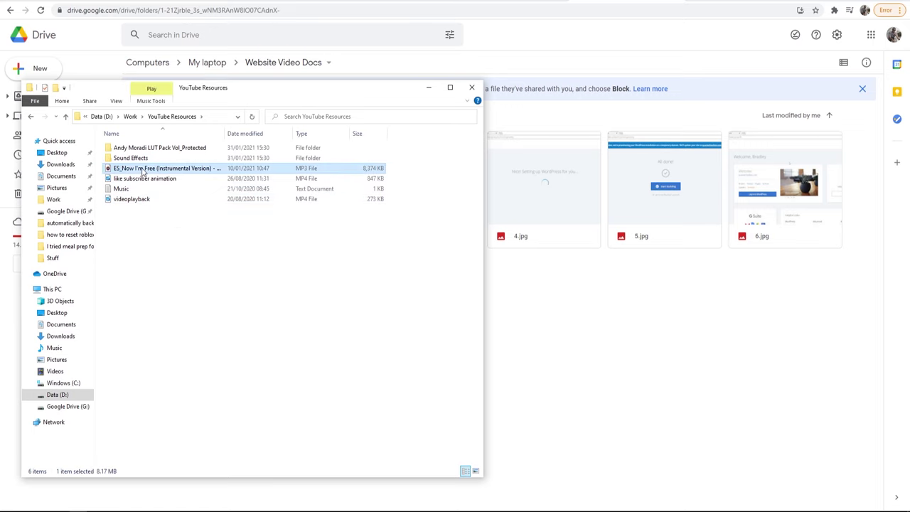
{"action": "left_click", "coordinate": [168, 375]}
{"action": "left_click", "coordinate": [59, 177]}
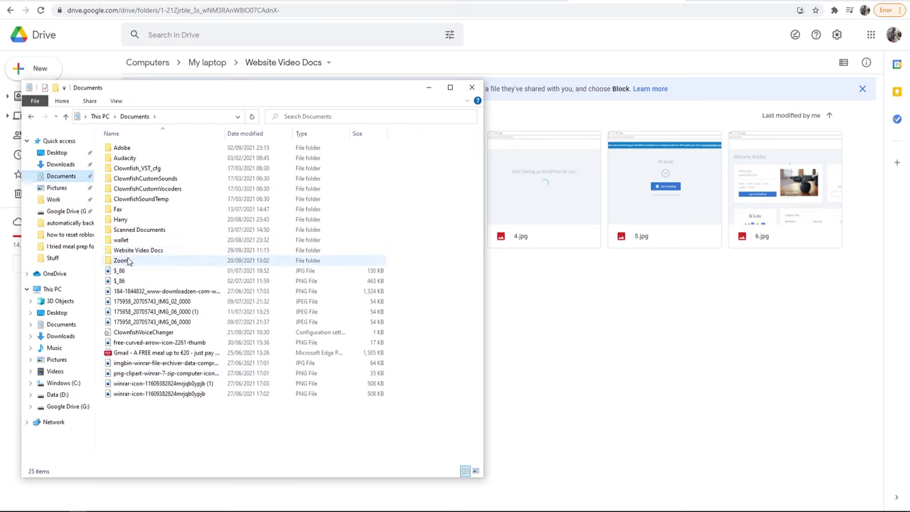
{"action": "double_click", "coordinate": [139, 251]}
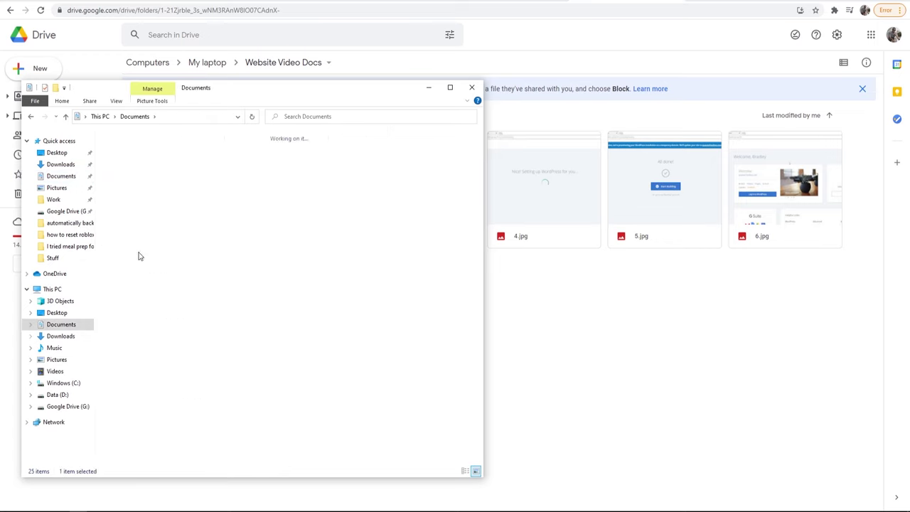
{"action": "right_click", "coordinate": [185, 224]}
{"action": "left_click", "coordinate": [209, 289]}
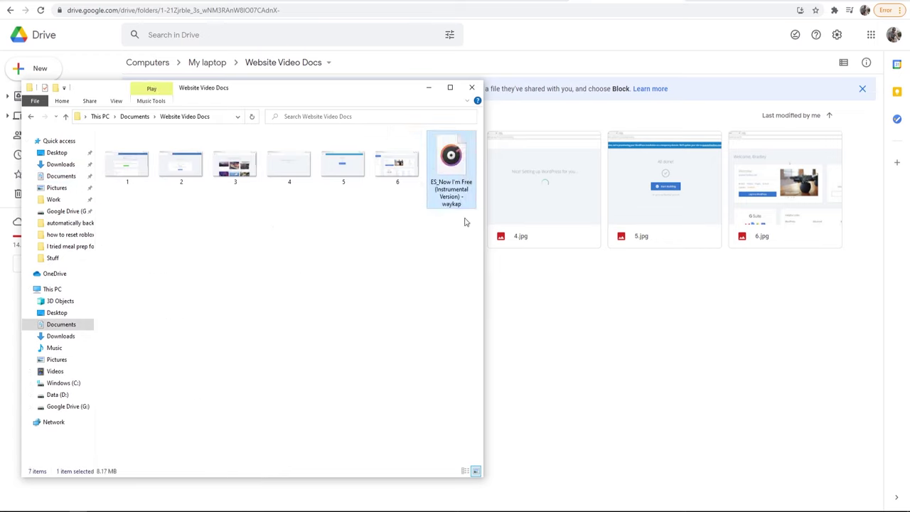
{"action": "left_click", "coordinate": [428, 88]}
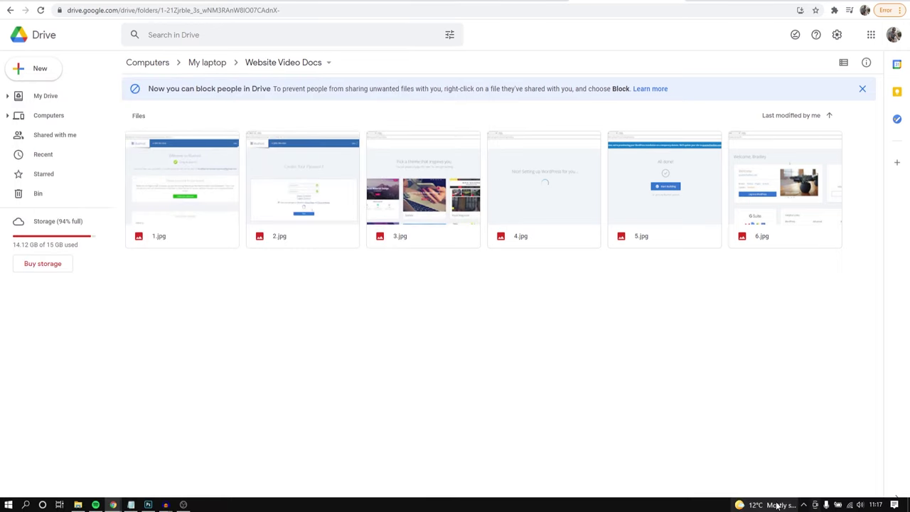
Check the desktop Google Drive activity list for the added MP3's sync status, and look for the file in the online folder
{"action": "left_click", "coordinate": [805, 504]}
{"action": "left_click", "coordinate": [776, 487]}
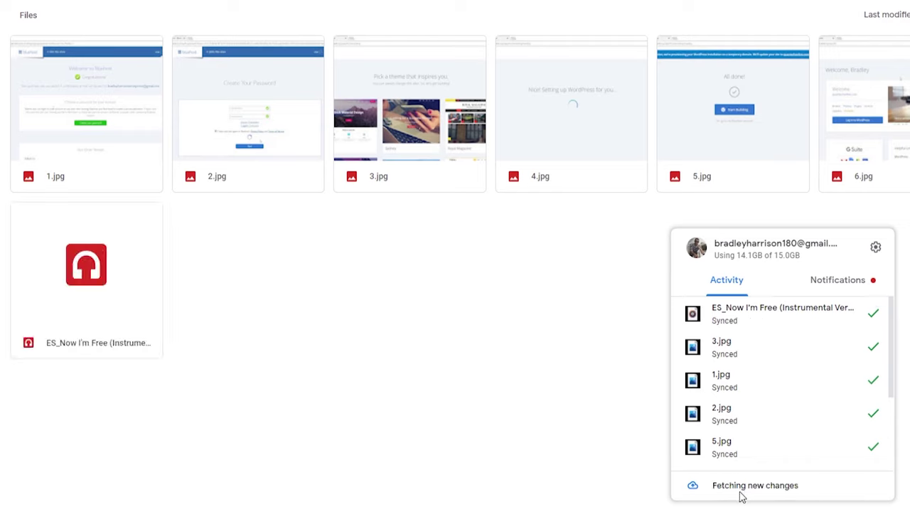
{"action": "left_click", "coordinate": [204, 277]}
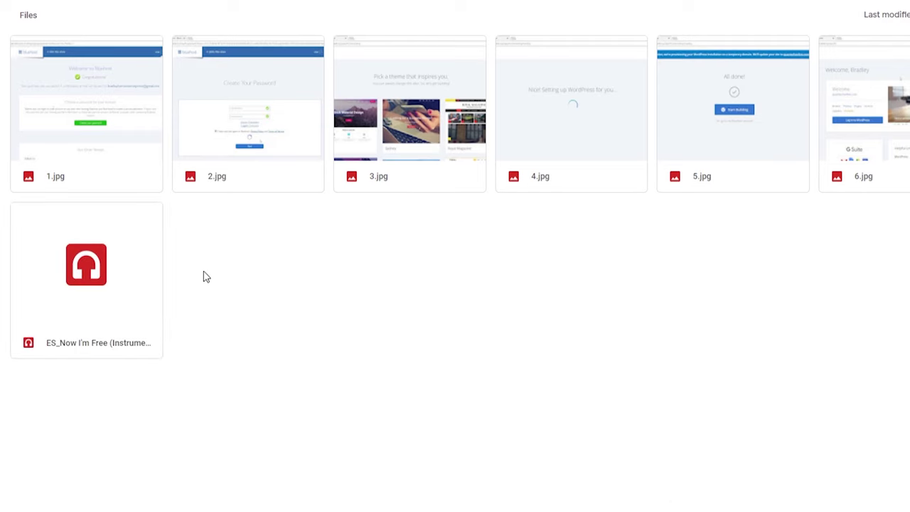